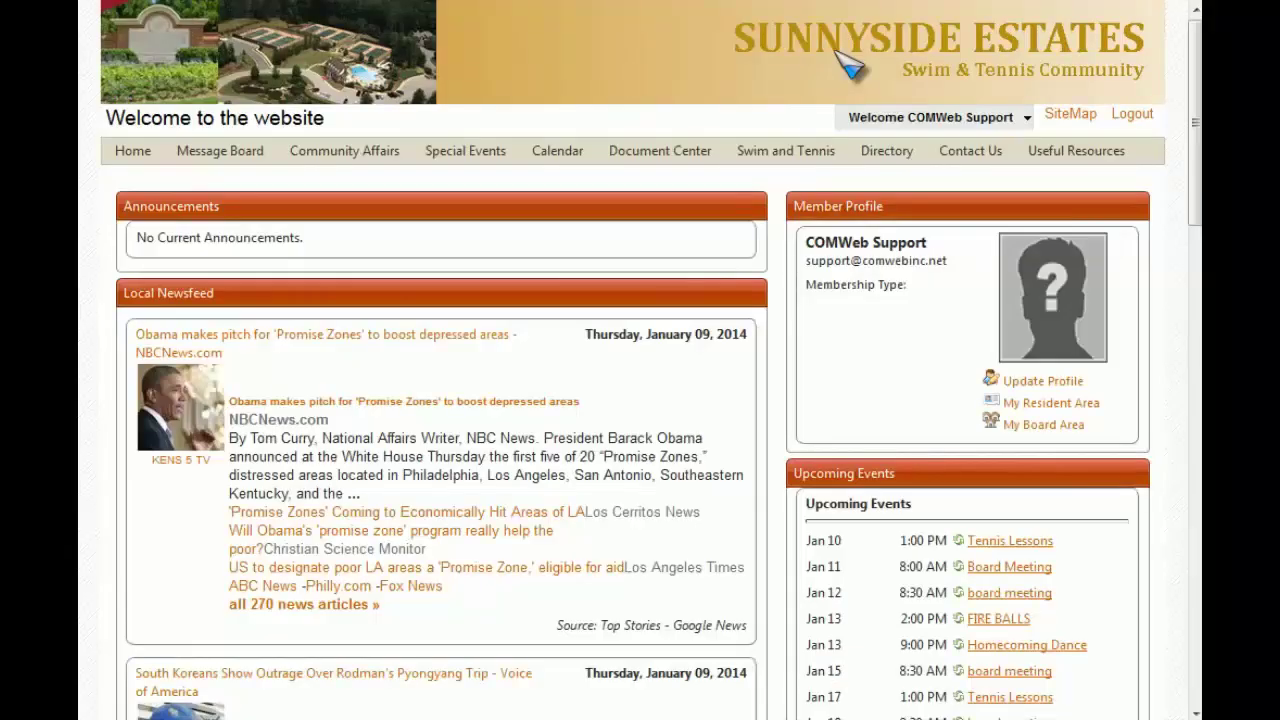
# Go to the Site Admin dashboard from the Welcome COMWeb Support menu
pyautogui.click(948, 118)
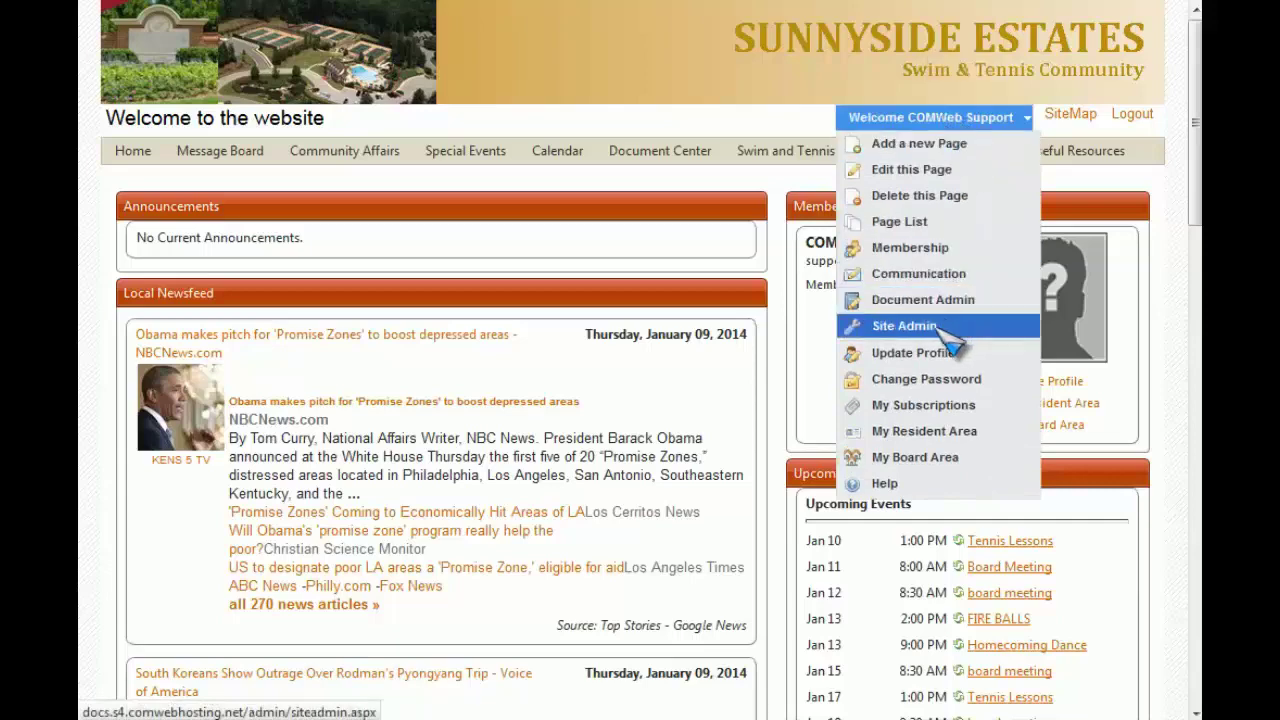
pyautogui.click(944, 341)
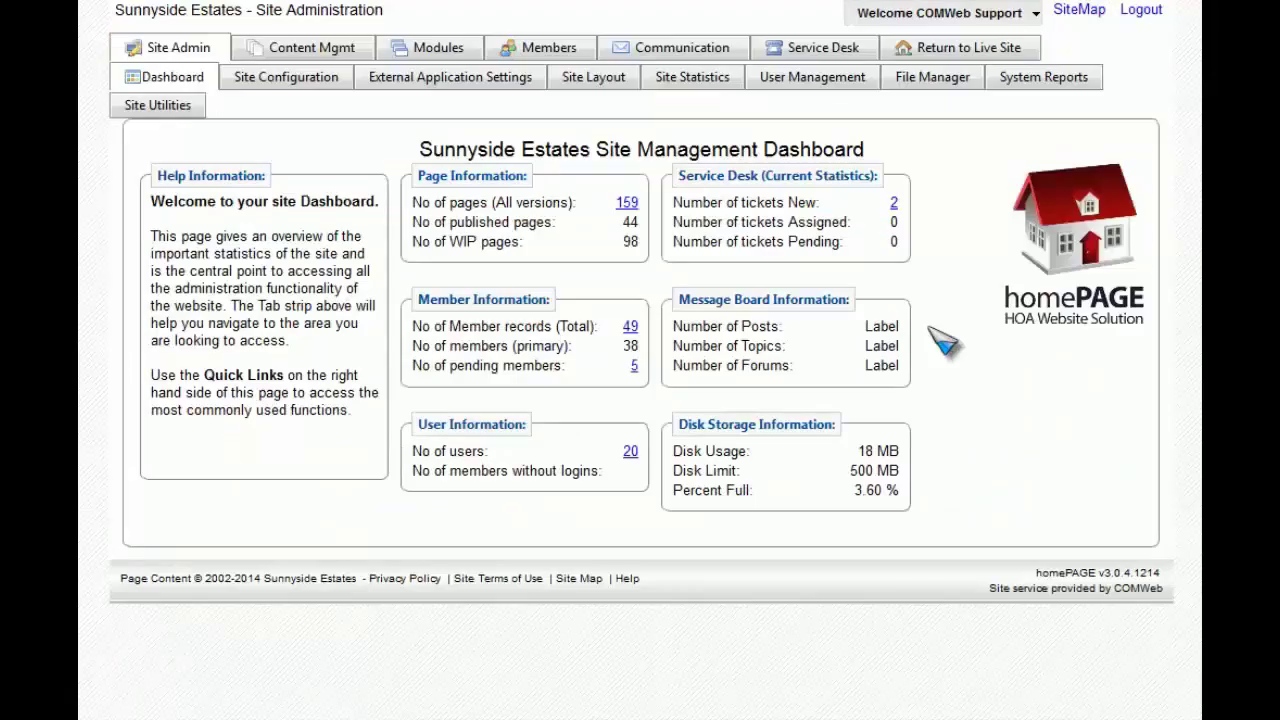
# Open the Media Library List under Content Mgmt > Manage Media
pyautogui.click(328, 60)
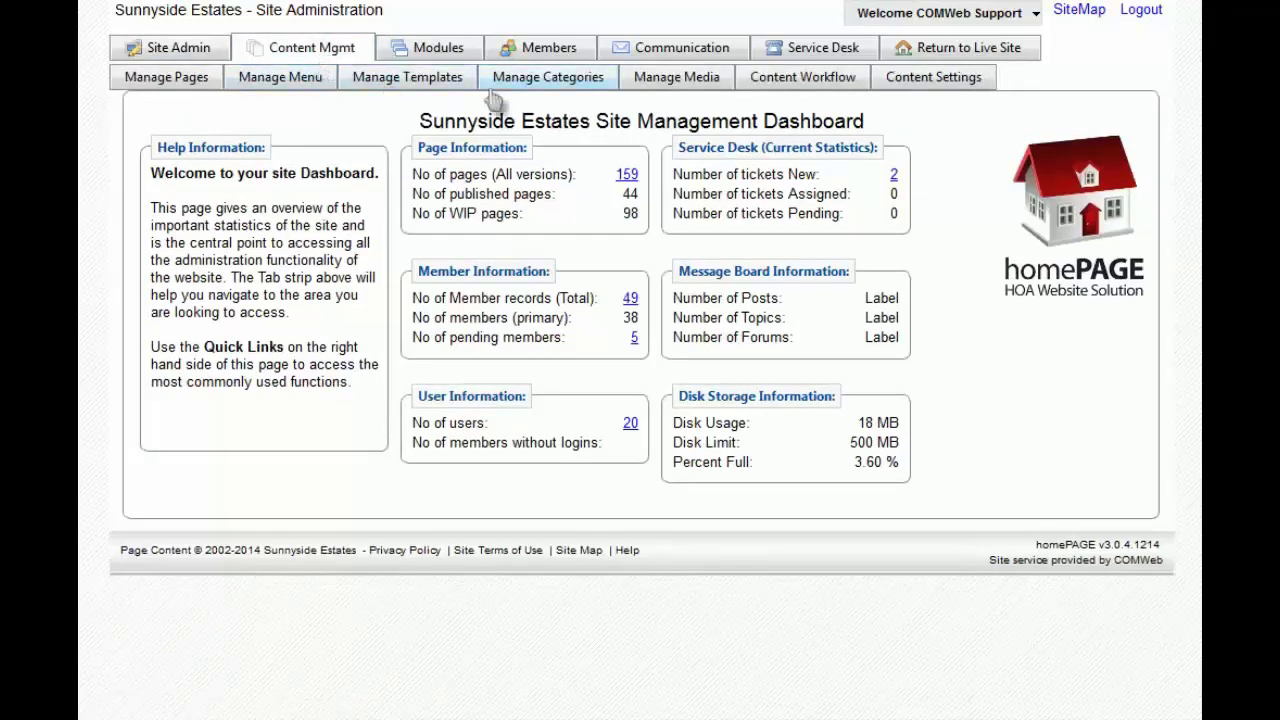
pyautogui.click(704, 87)
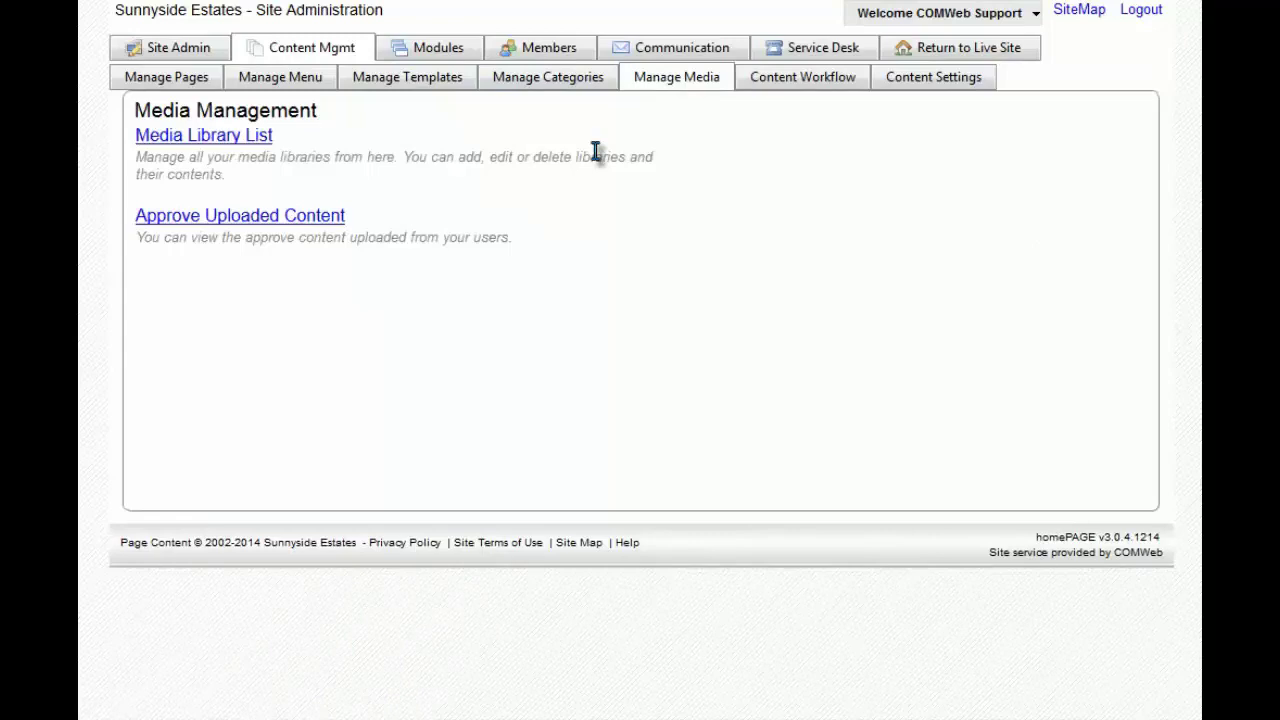
pyautogui.click(262, 140)
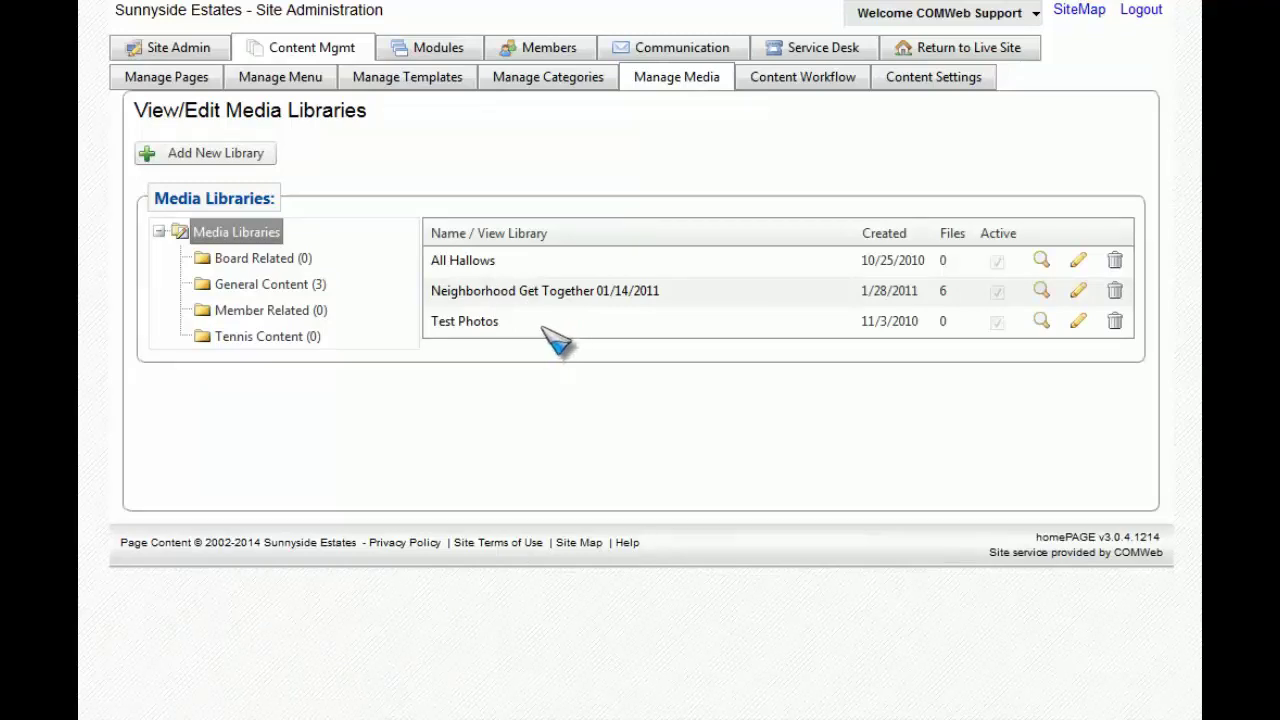
# Start a new library named 'Testing Library' with description 'For testing purposes only'
pyautogui.click(270, 163)
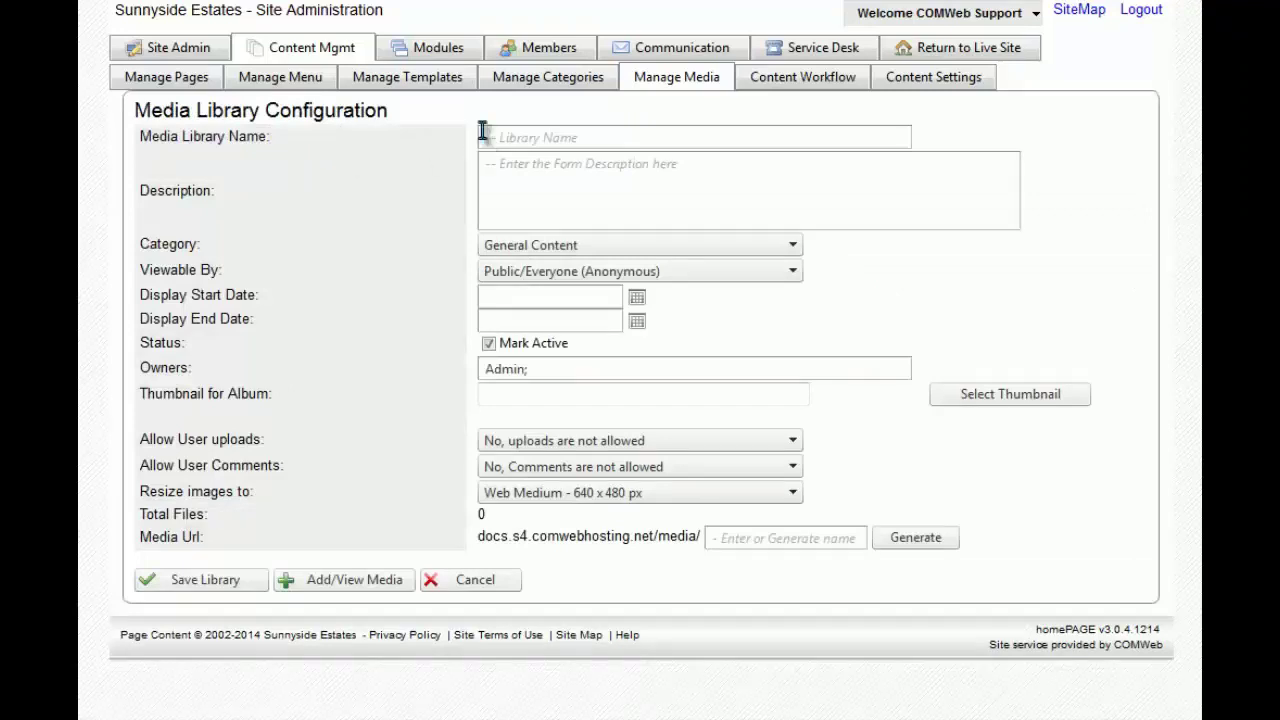
pyautogui.click(607, 137)
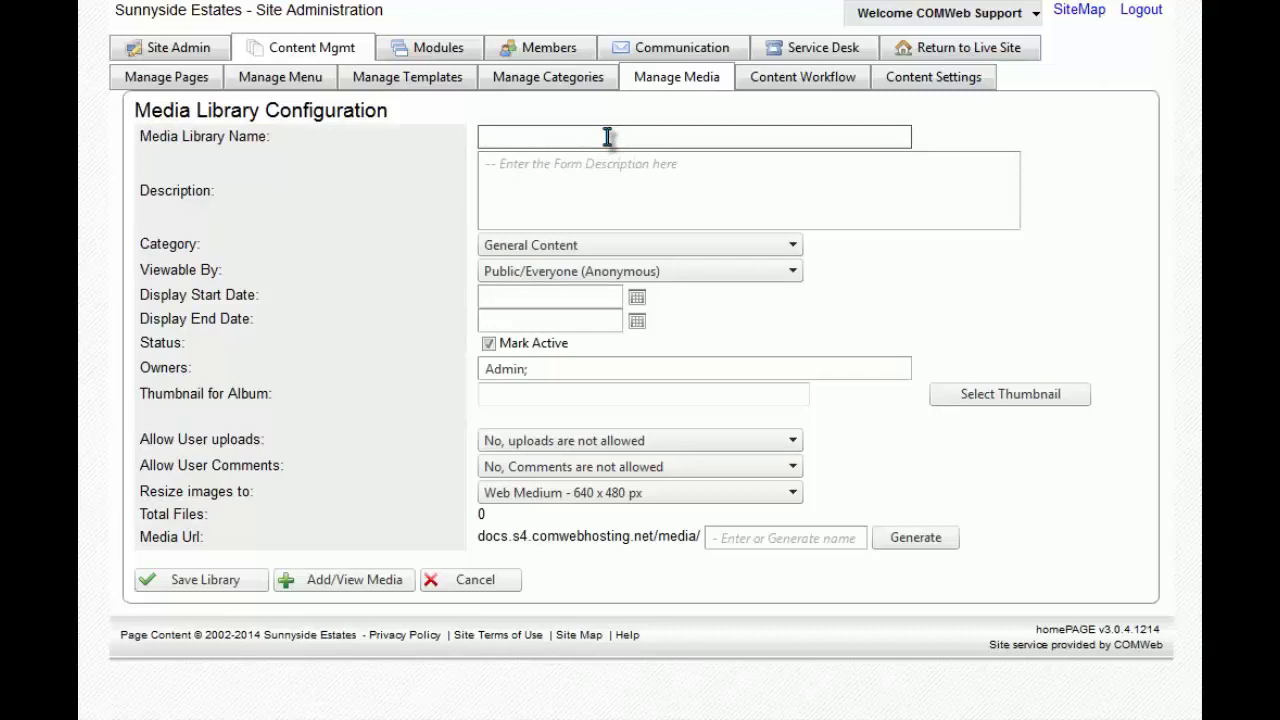
pyautogui.write('Testing Library')
pyautogui.press('Tab')
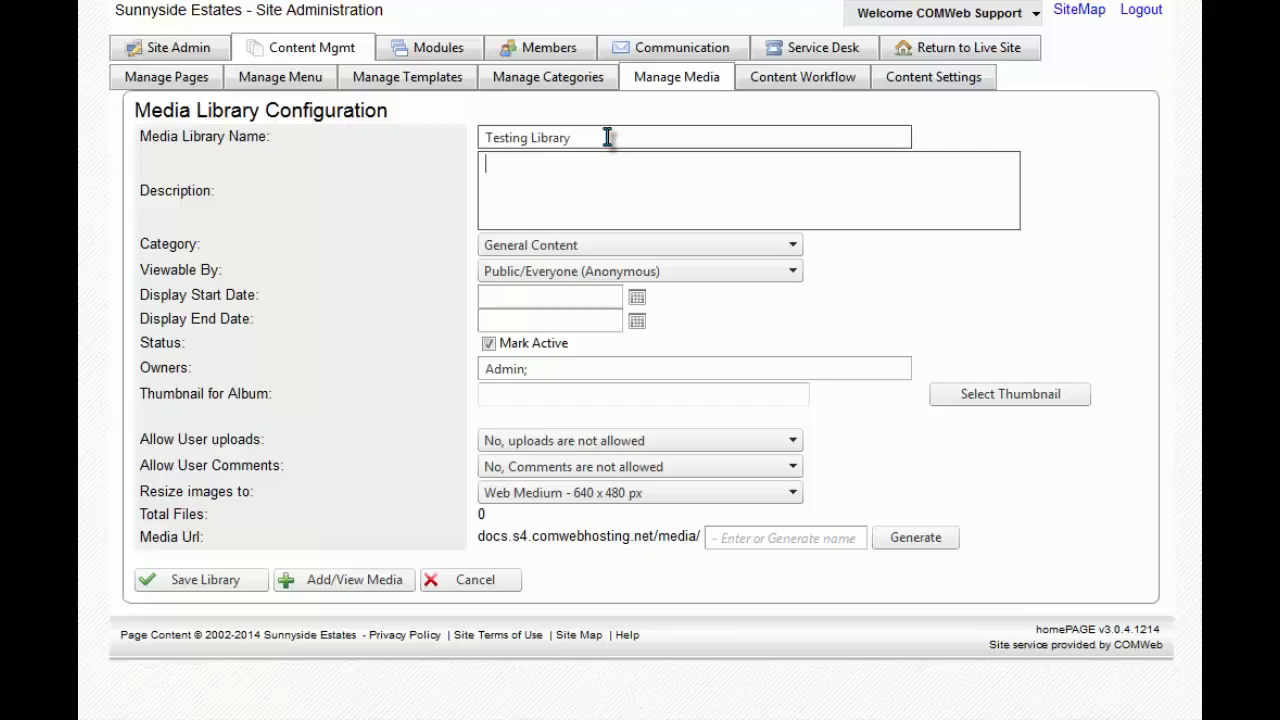
pyautogui.write('For testing purposes only')
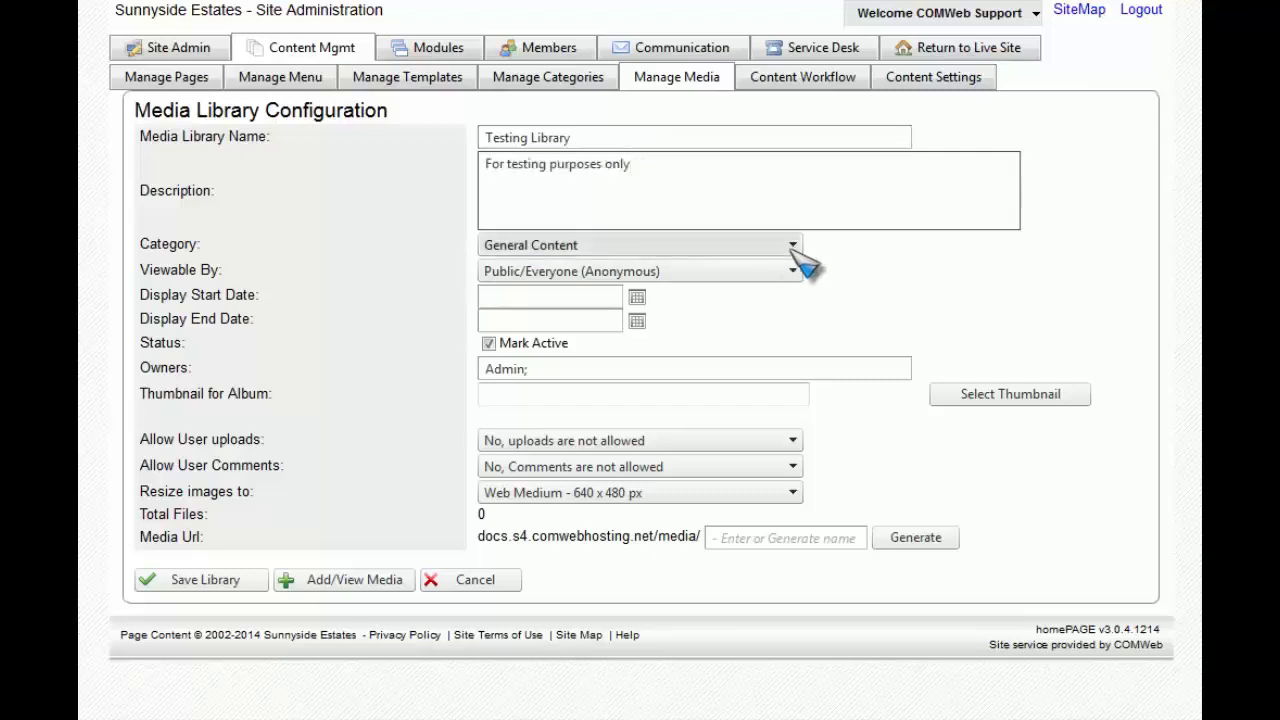
pyautogui.click(793, 247)
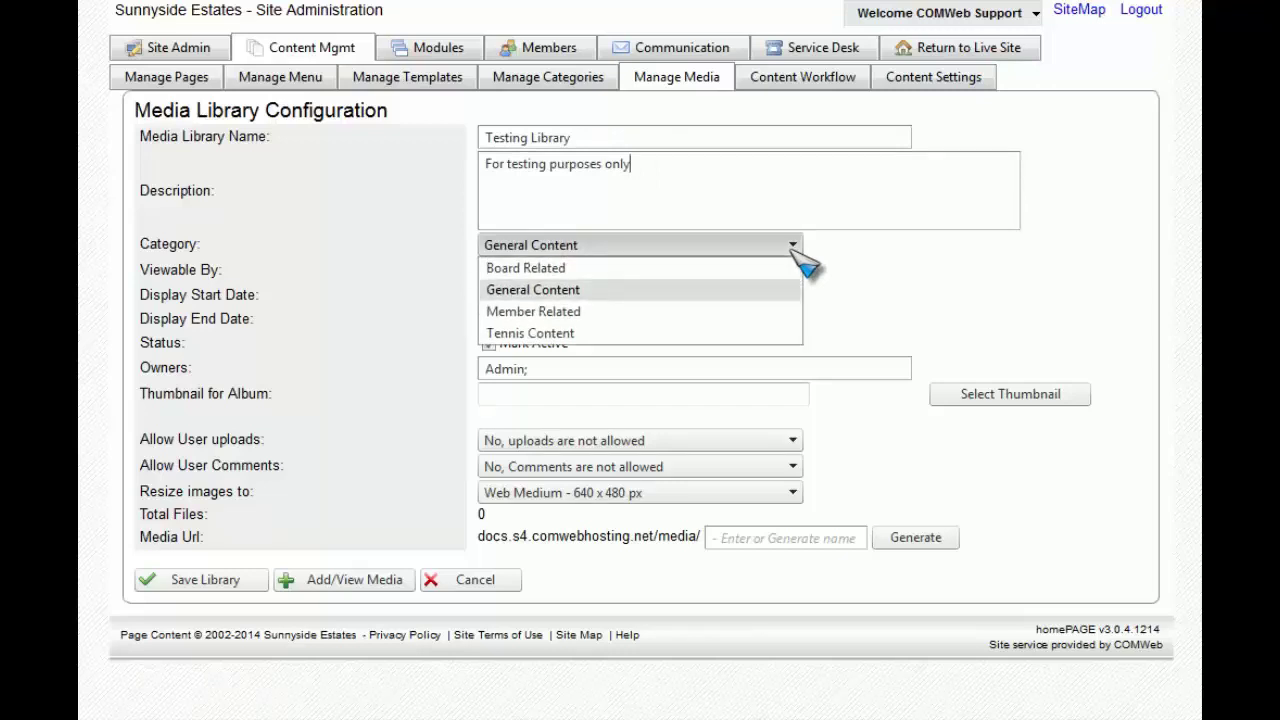
# Keep category General Content and set Viewable By to Registered Users Only (Requires Login)
pyautogui.click(529, 292)
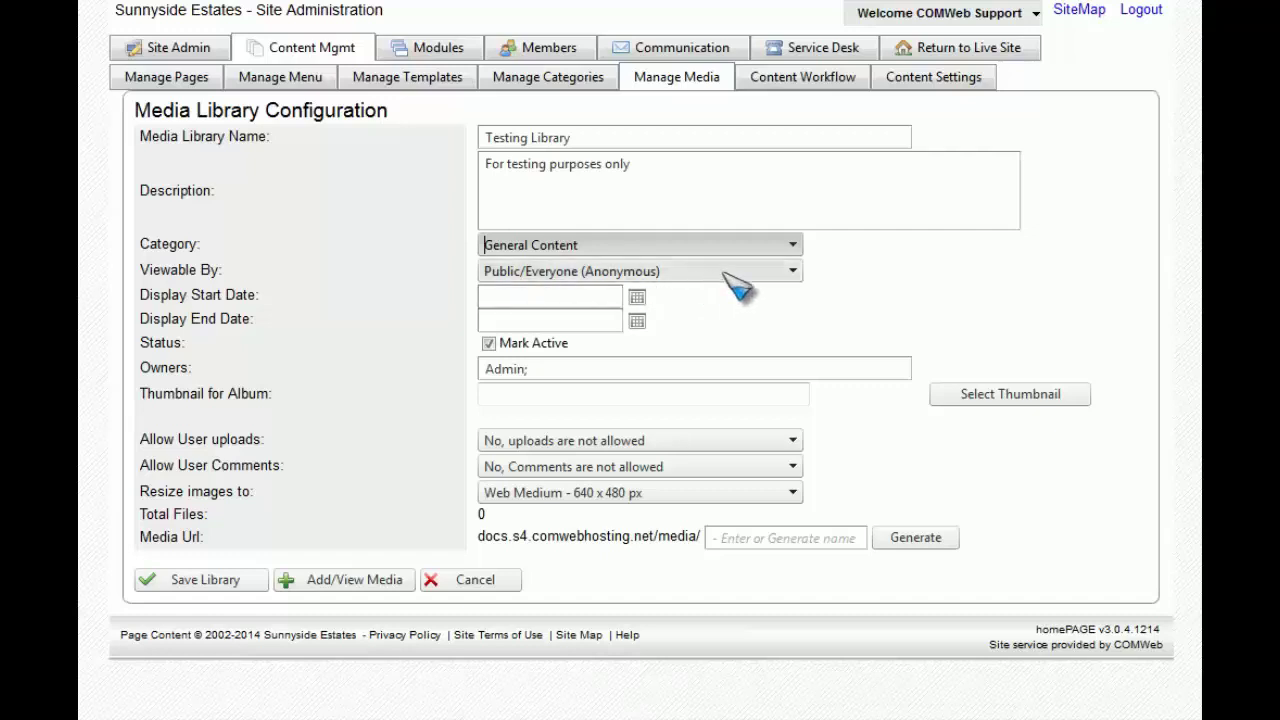
pyautogui.click(792, 271)
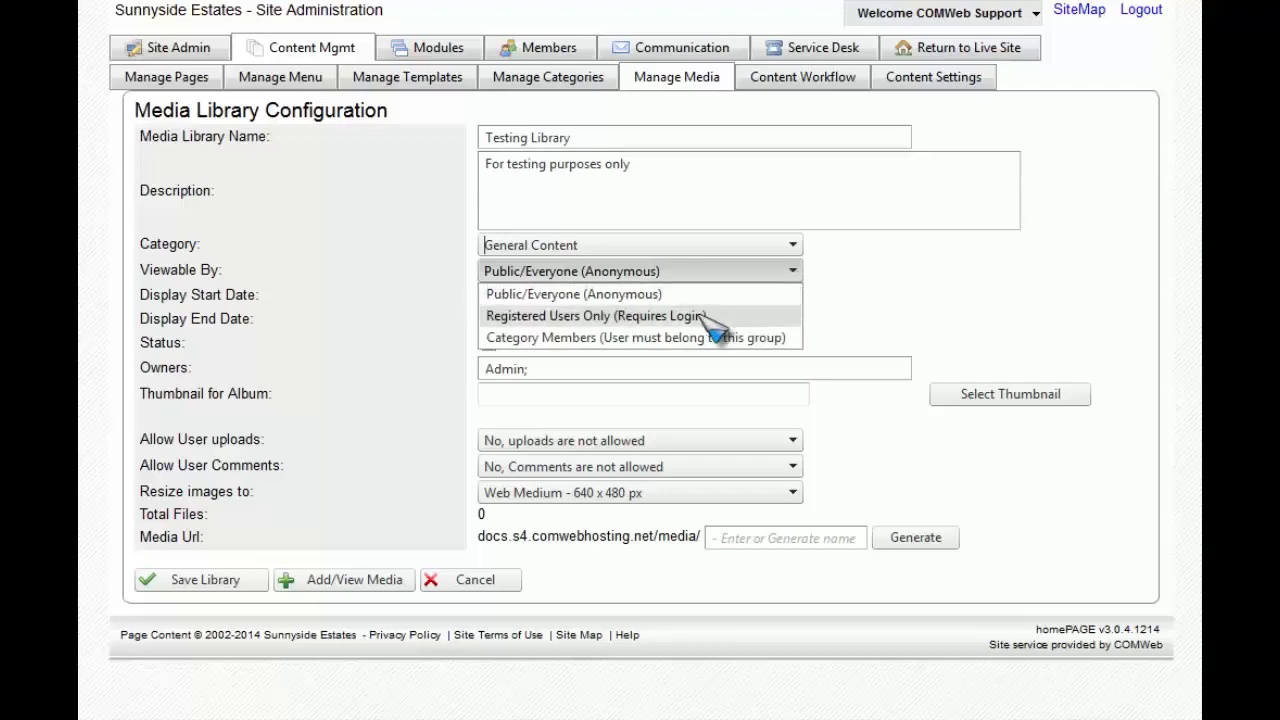
pyautogui.click(712, 316)
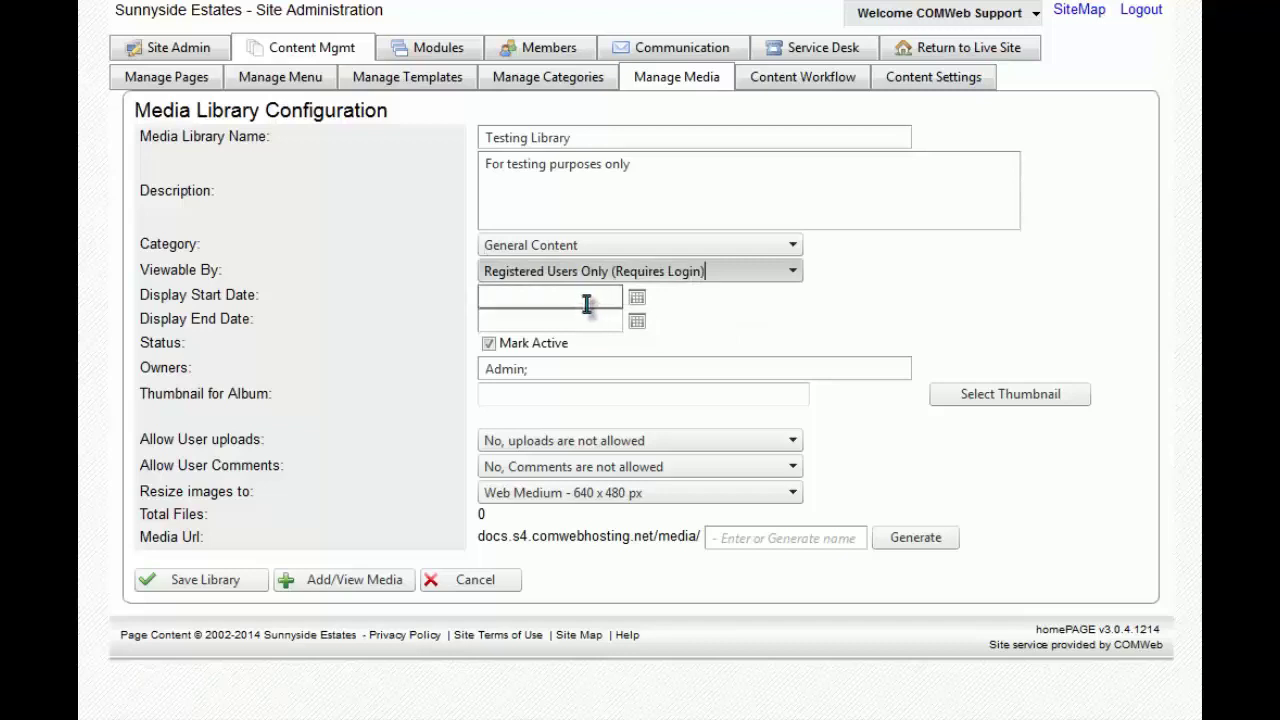
# Pick display dates 1/7/2014 to 1/31/2014 from the calendar popups
pyautogui.click(638, 299)
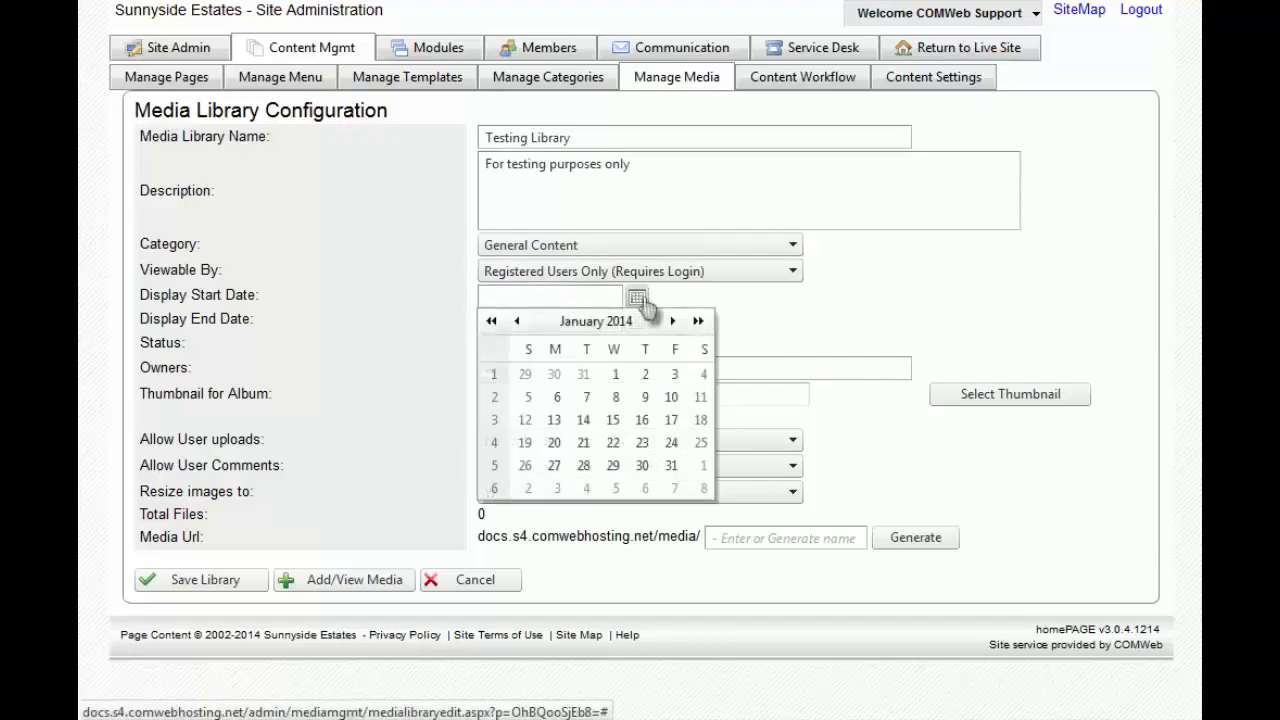
pyautogui.click(586, 398)
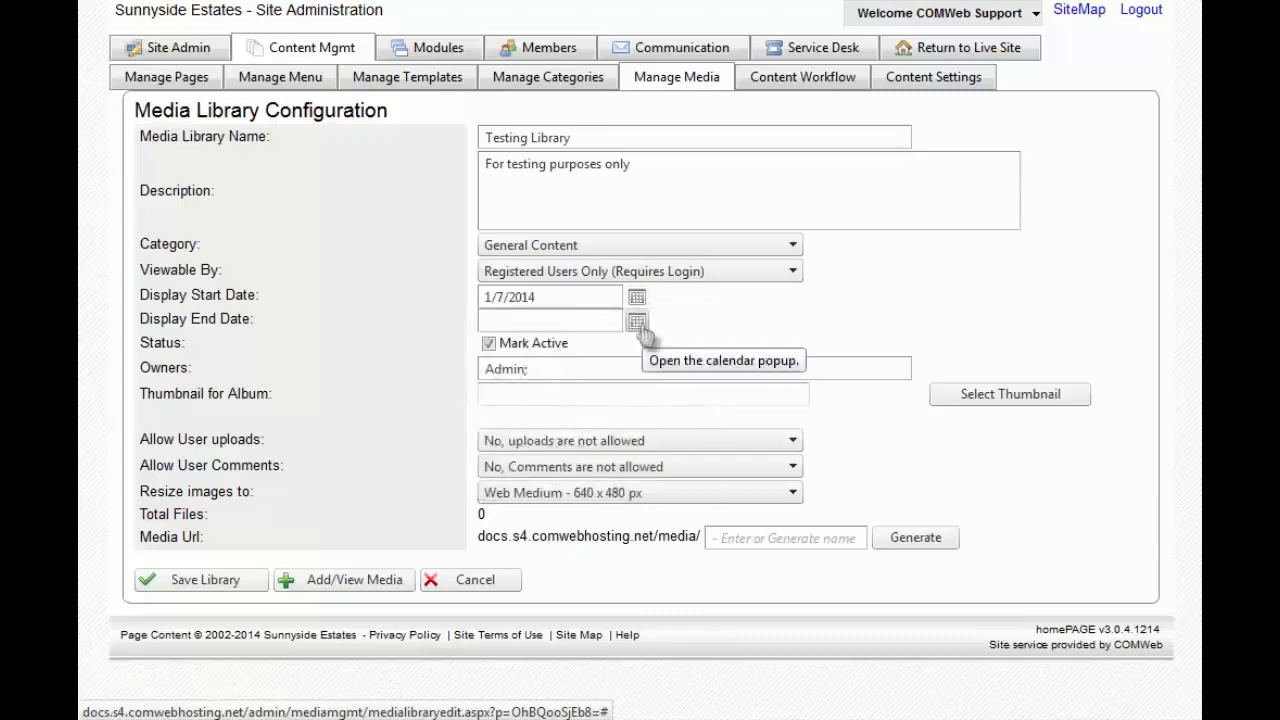
pyautogui.click(640, 328)
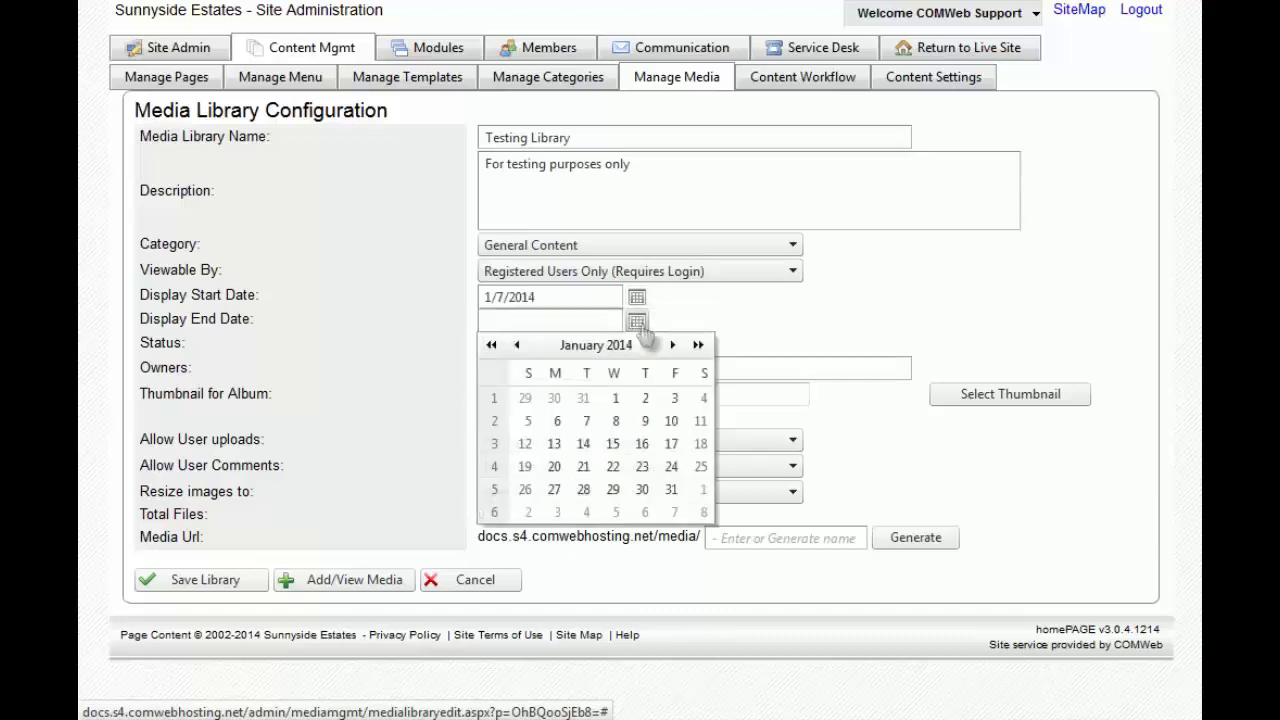
pyautogui.click(671, 489)
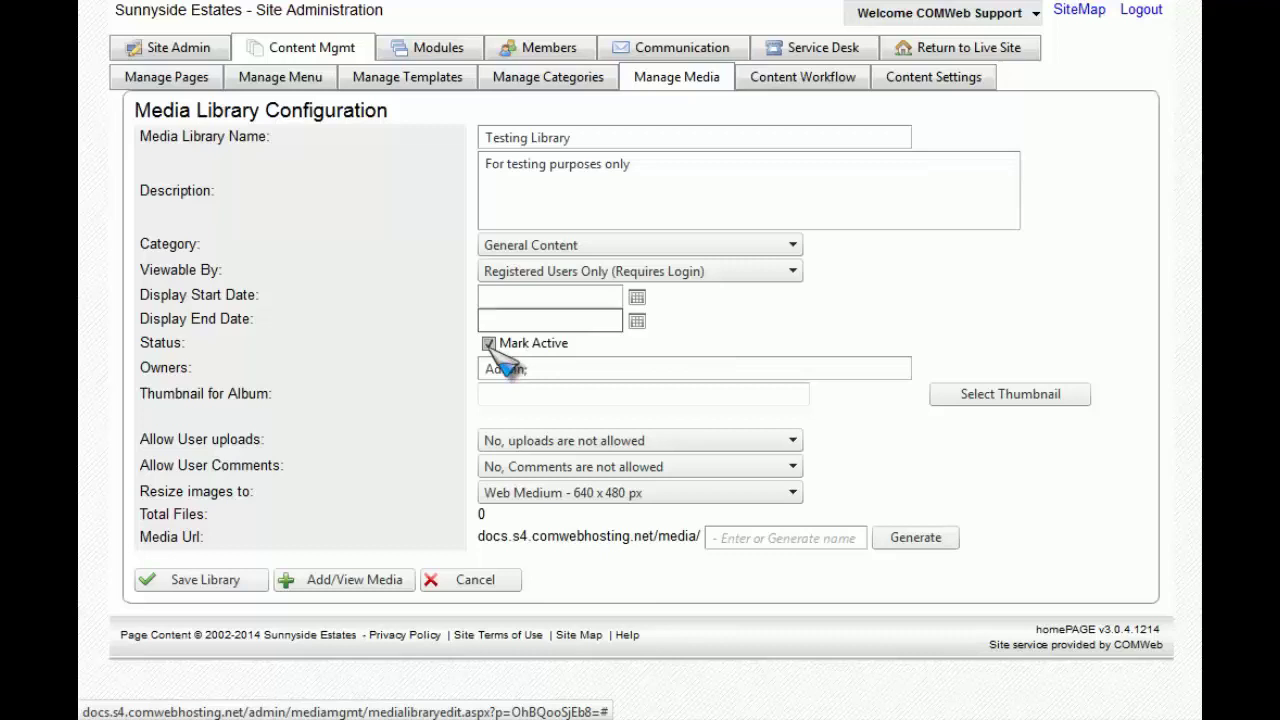
# Add a library owner, keep uploads disallowed and Web Medium 640 x 480 resizing
pyautogui.click(565, 369)
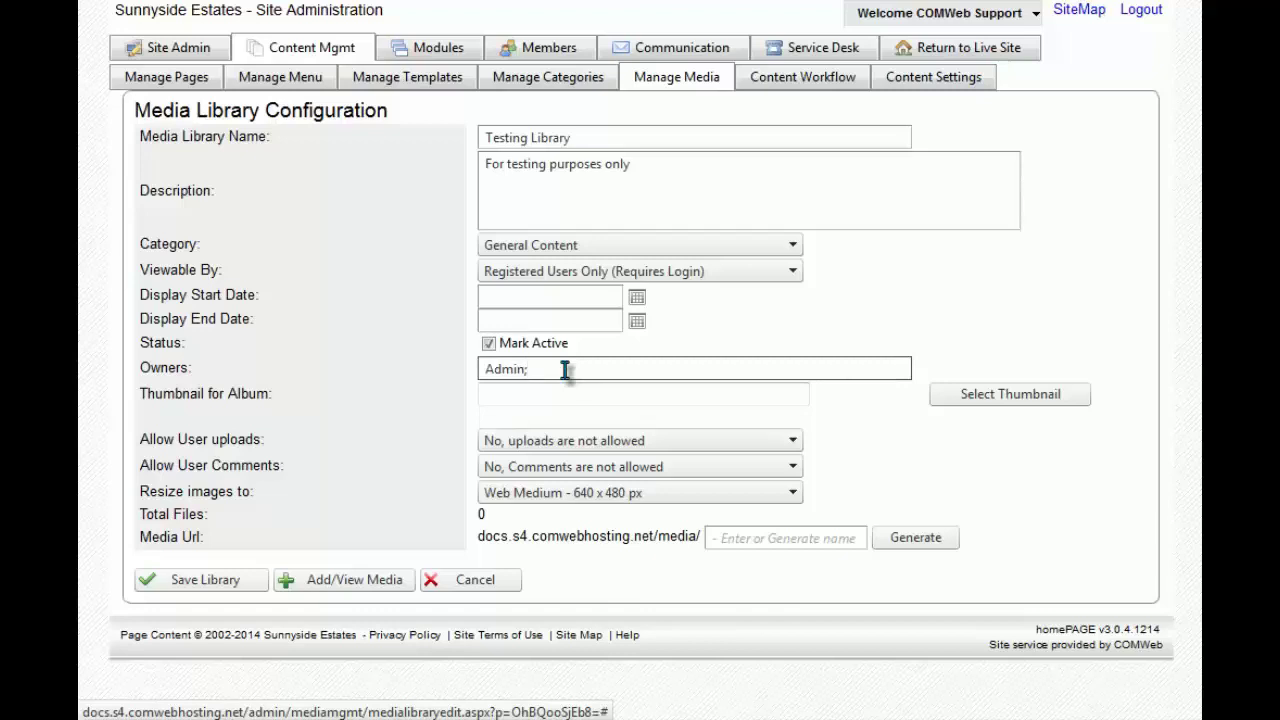
pyautogui.write('username1;')
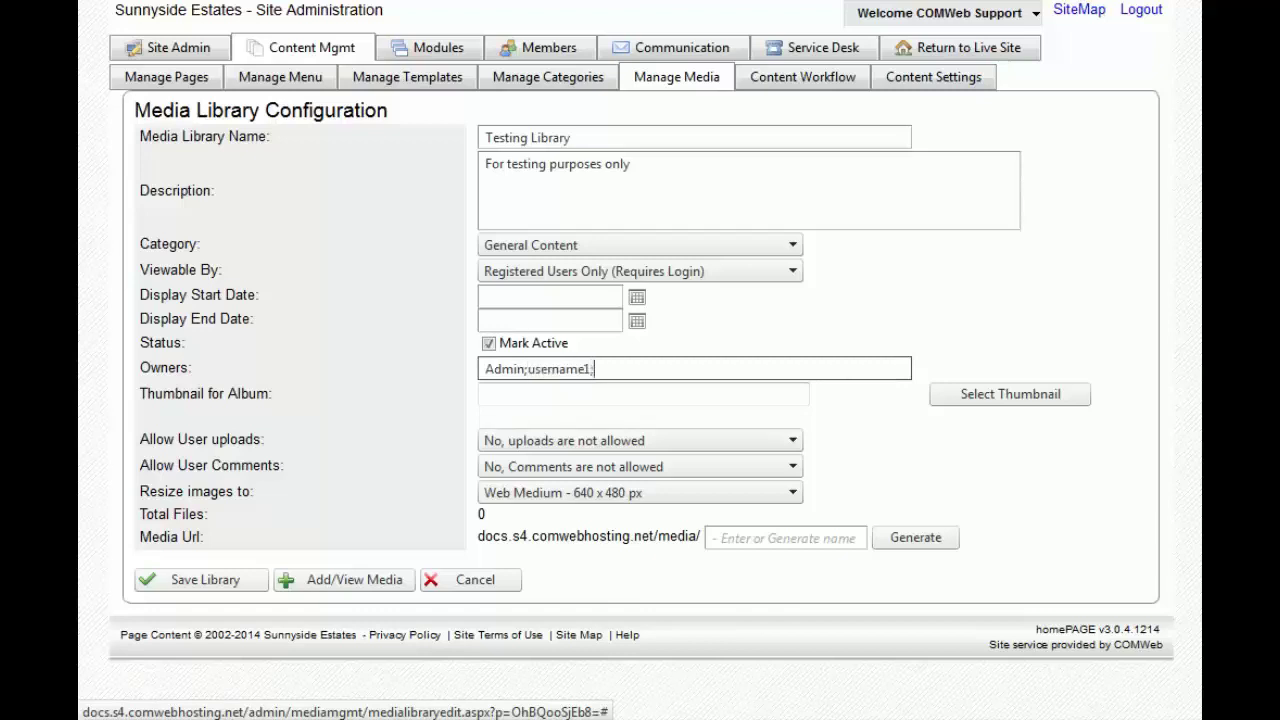
pyautogui.click(786, 440)
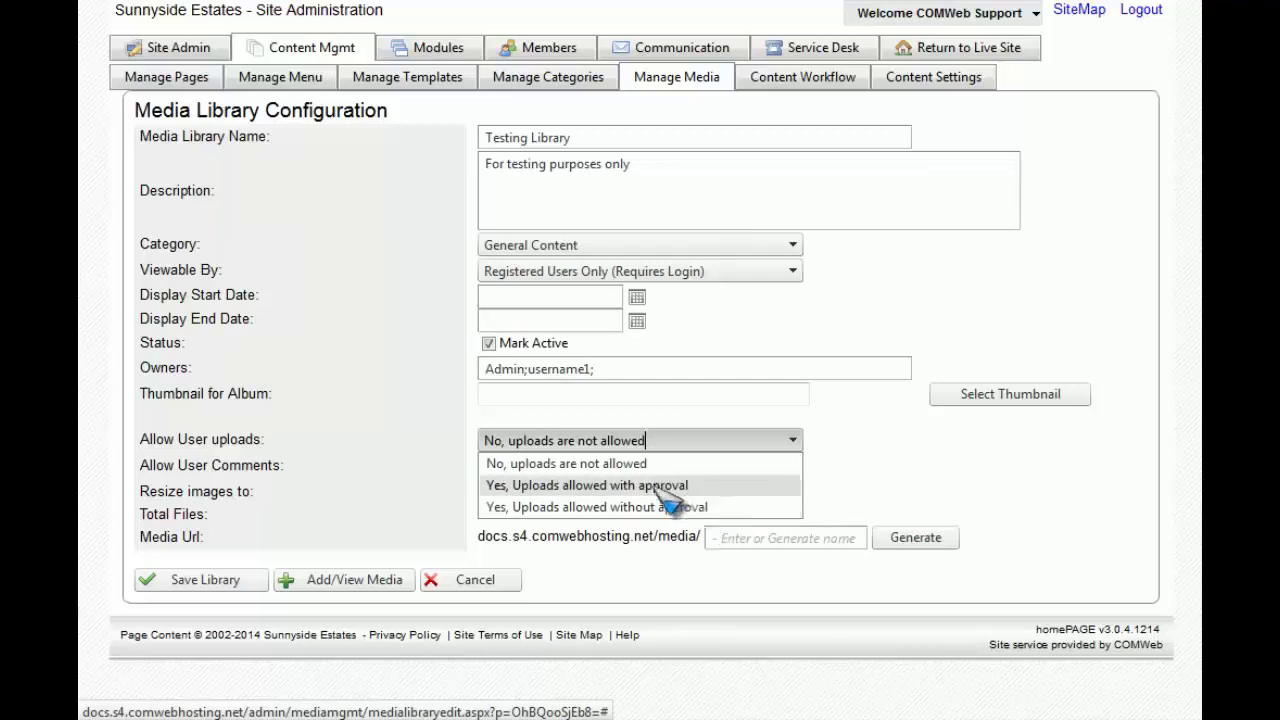
pyautogui.click(584, 464)
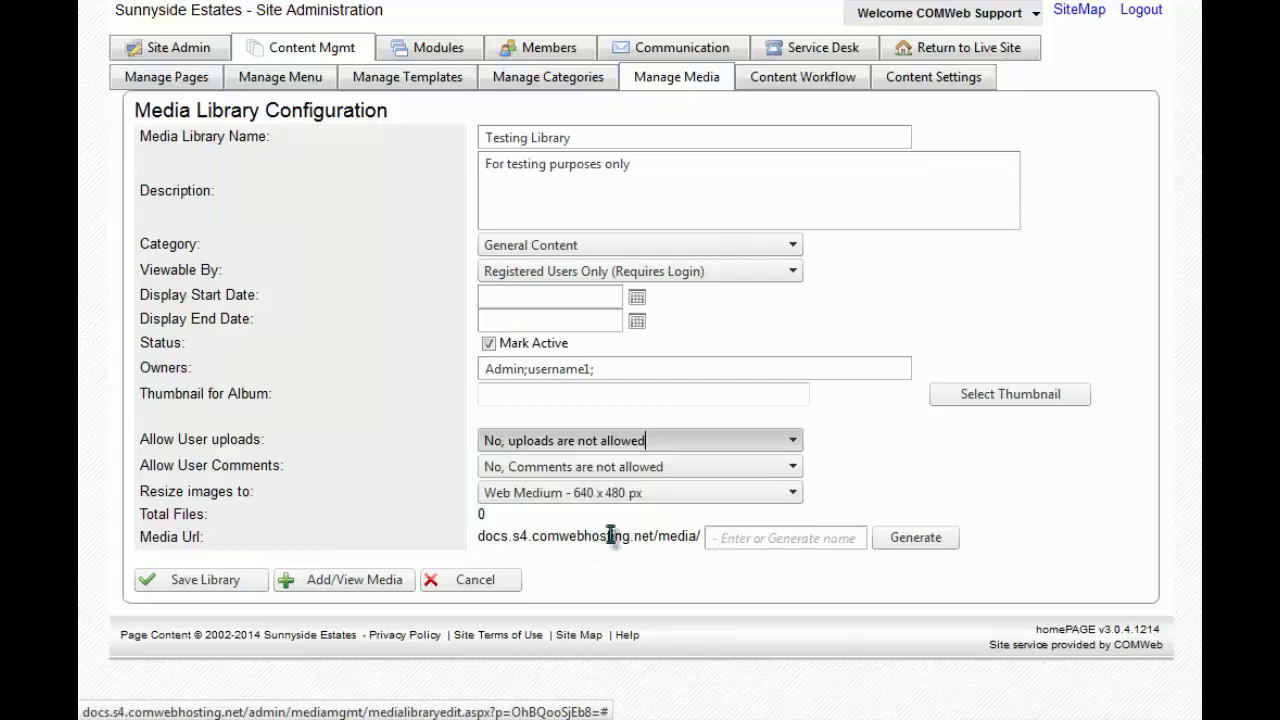
pyautogui.click(724, 510)
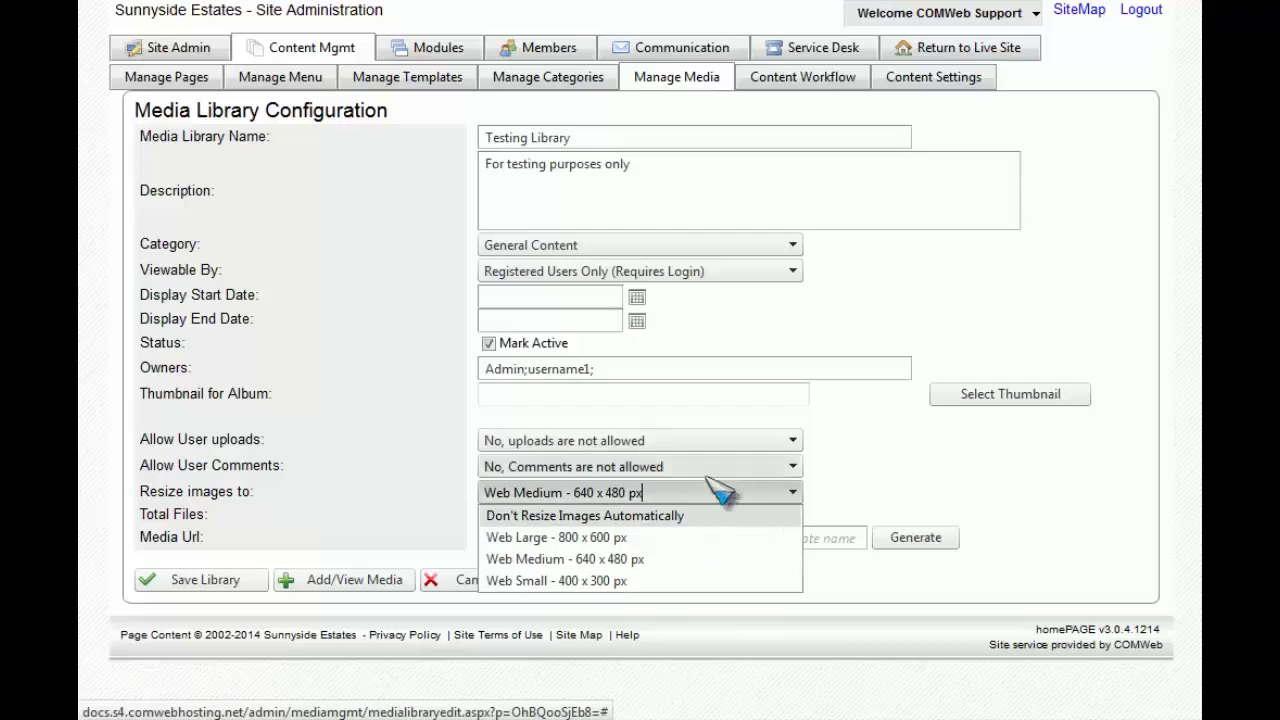
pyautogui.click(723, 488)
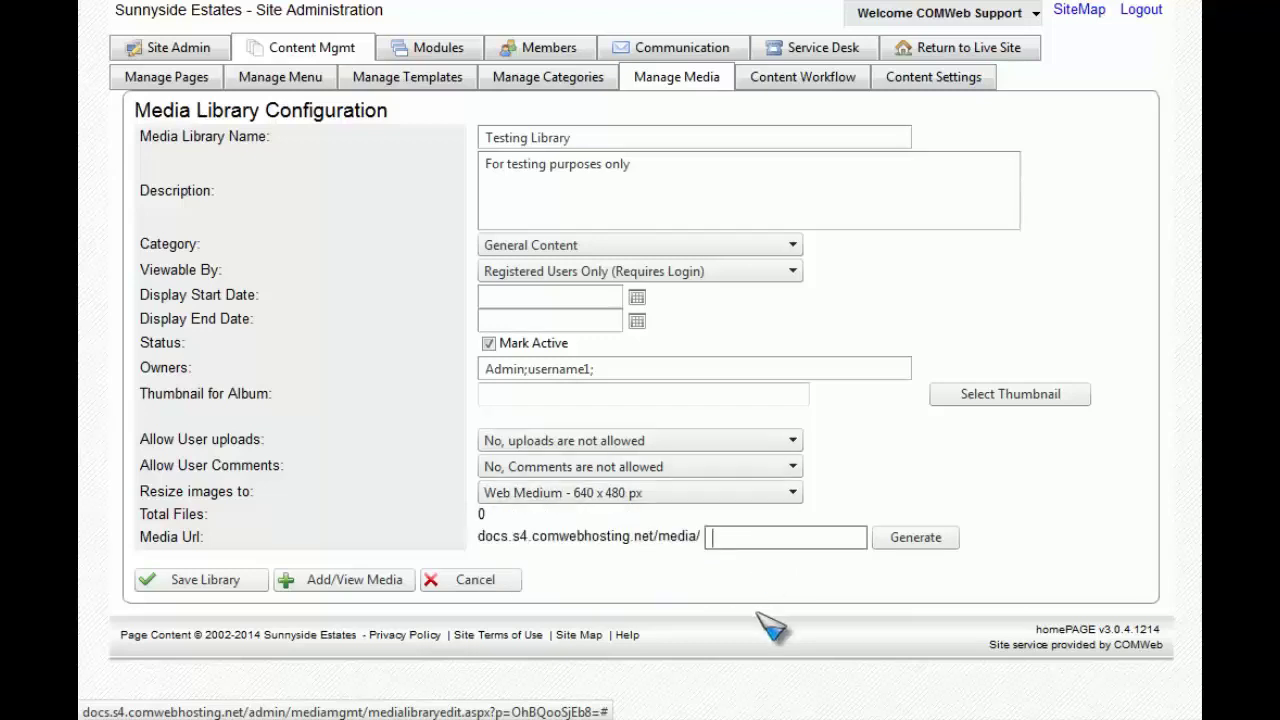
pyautogui.press('Tab')
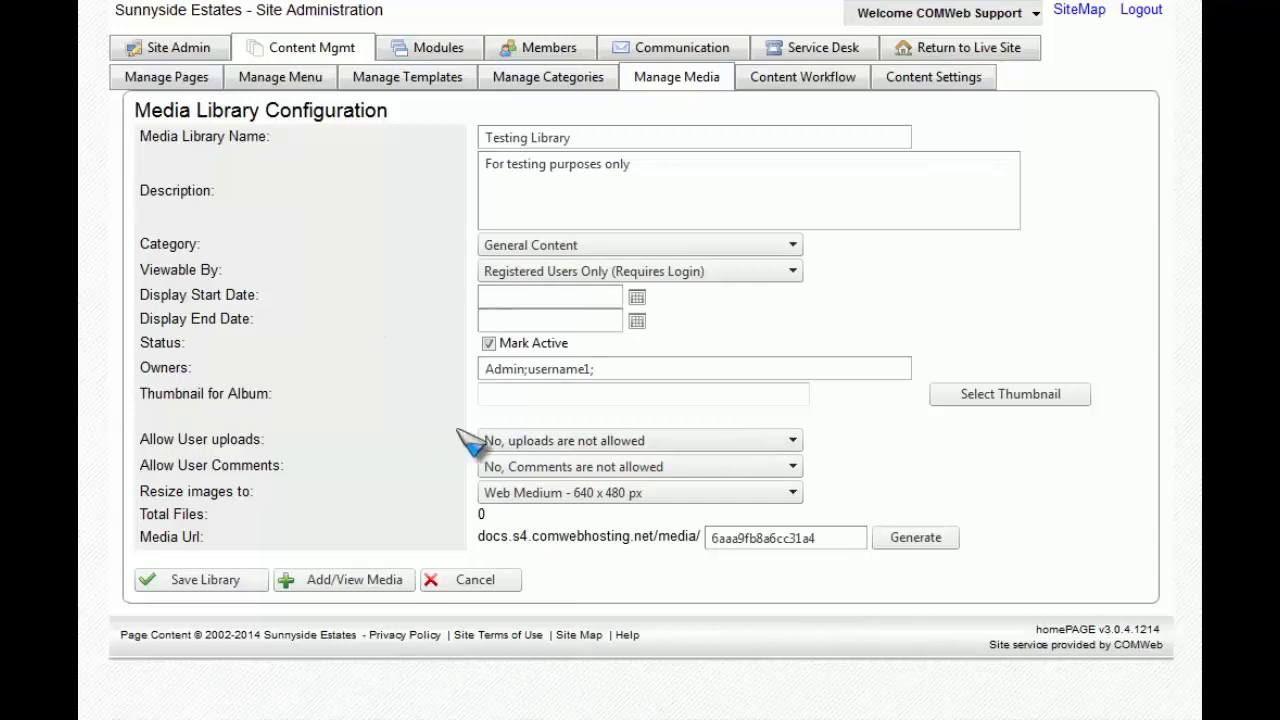
# Save Testing Library, reopen it, and go to its Add/View Media page
pyautogui.click(200, 580)
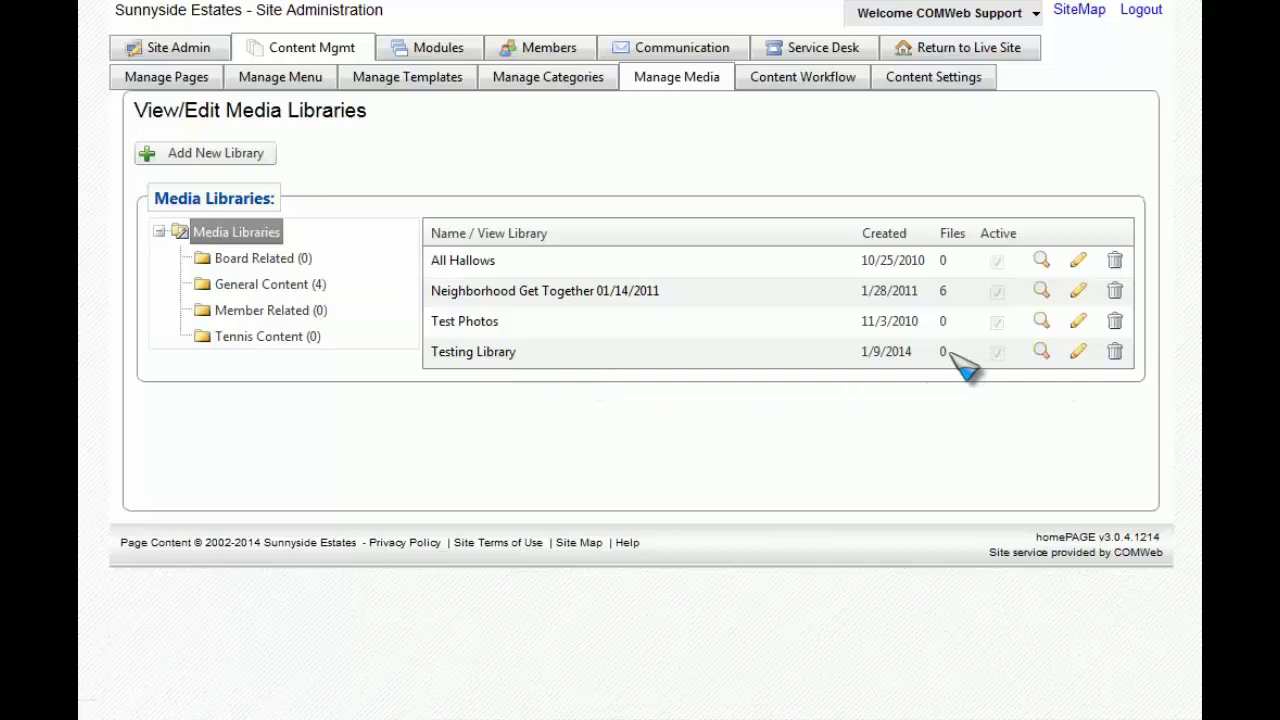
pyautogui.click(1079, 354)
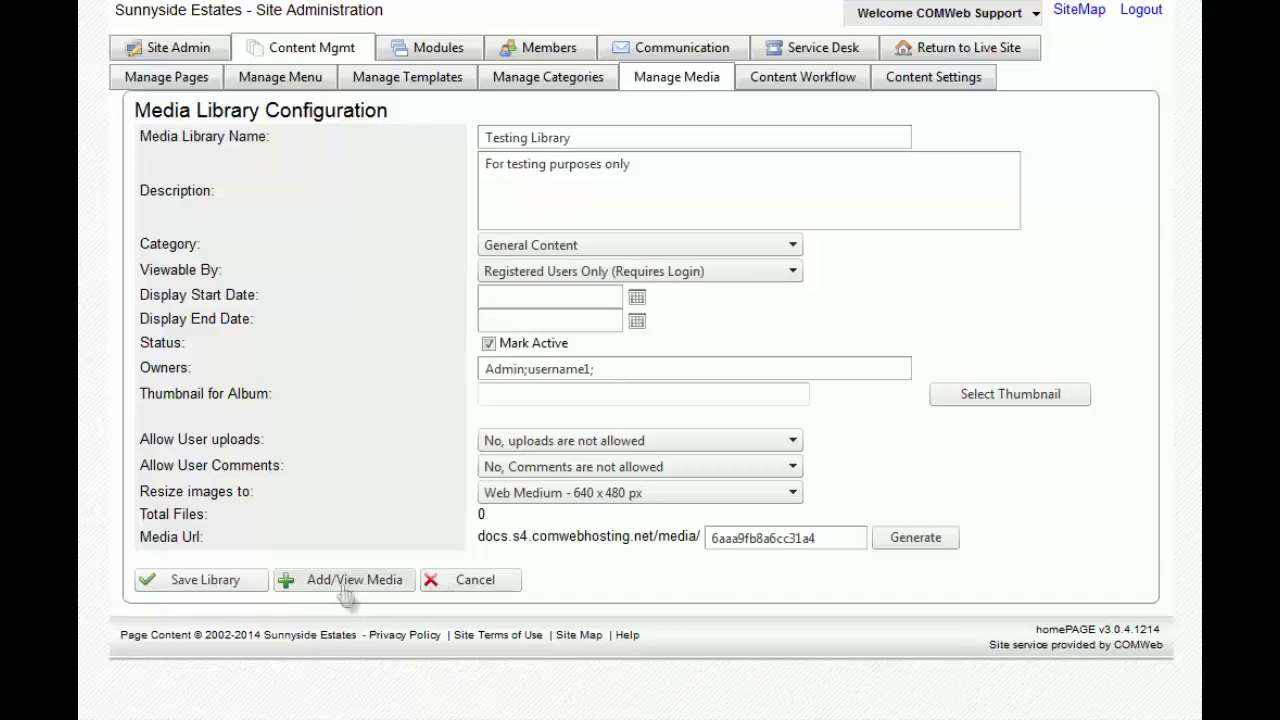
pyautogui.click(345, 582)
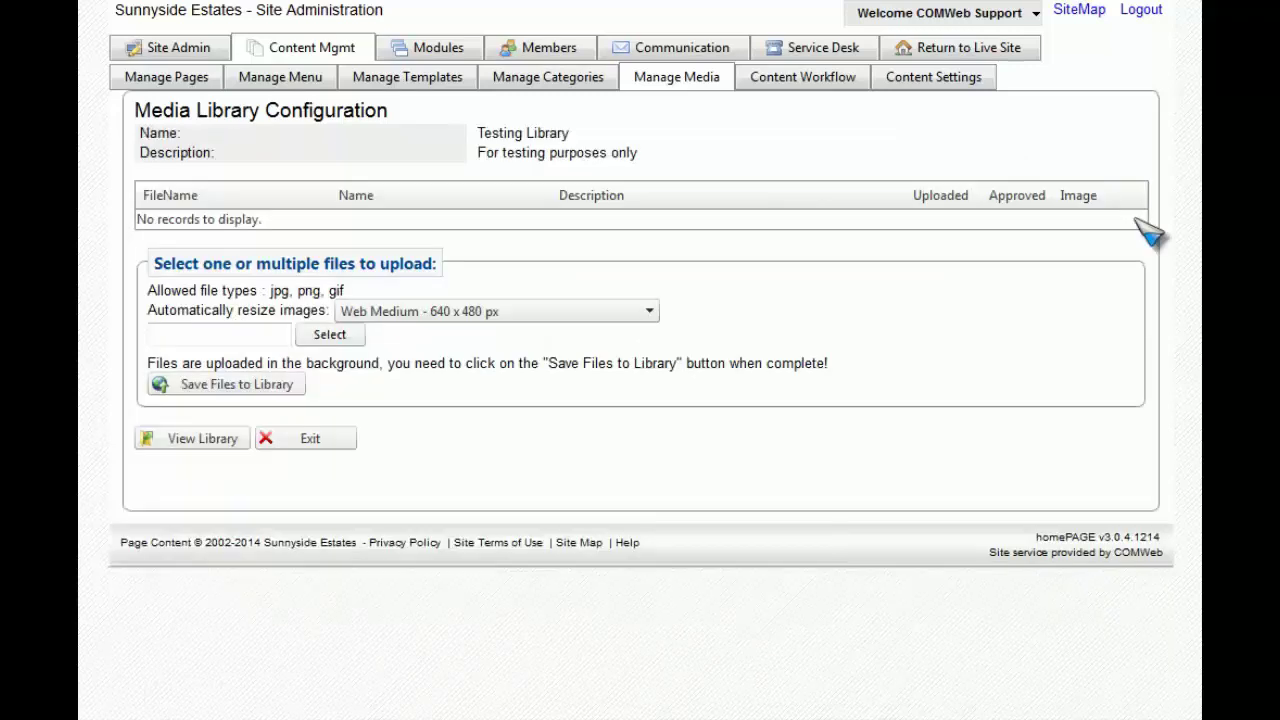
# Choose Tulips, Hydrangeas, Koala, Penguins and Chrysanthemum in the File Upload window
pyautogui.click(345, 338)
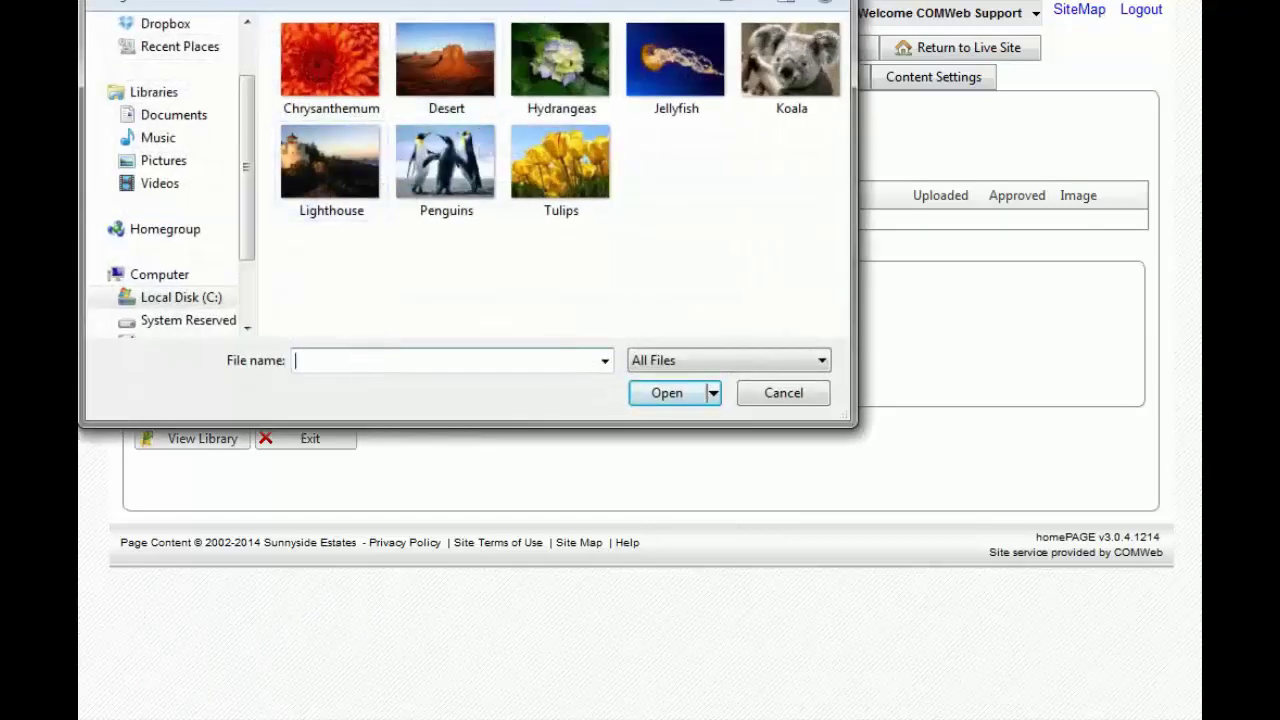
pyautogui.moveTo(553, 2); pyautogui.dragTo(652, 108)
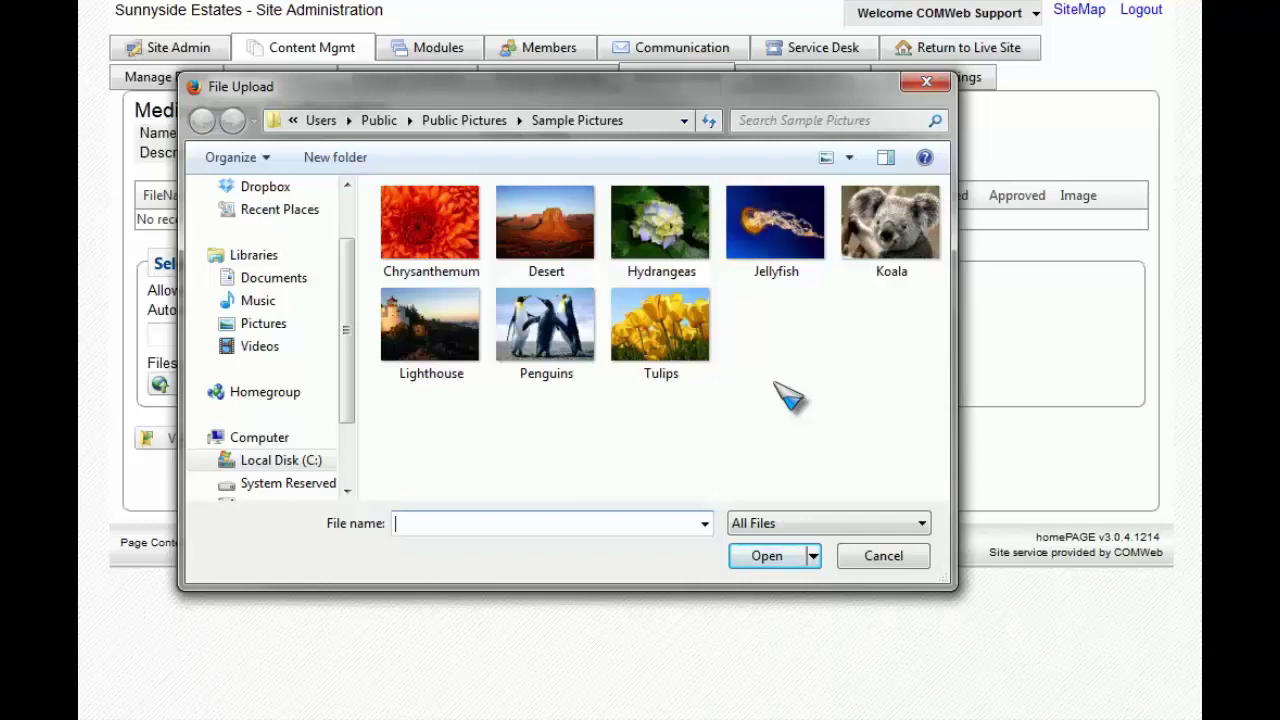
pyautogui.click(657, 345)
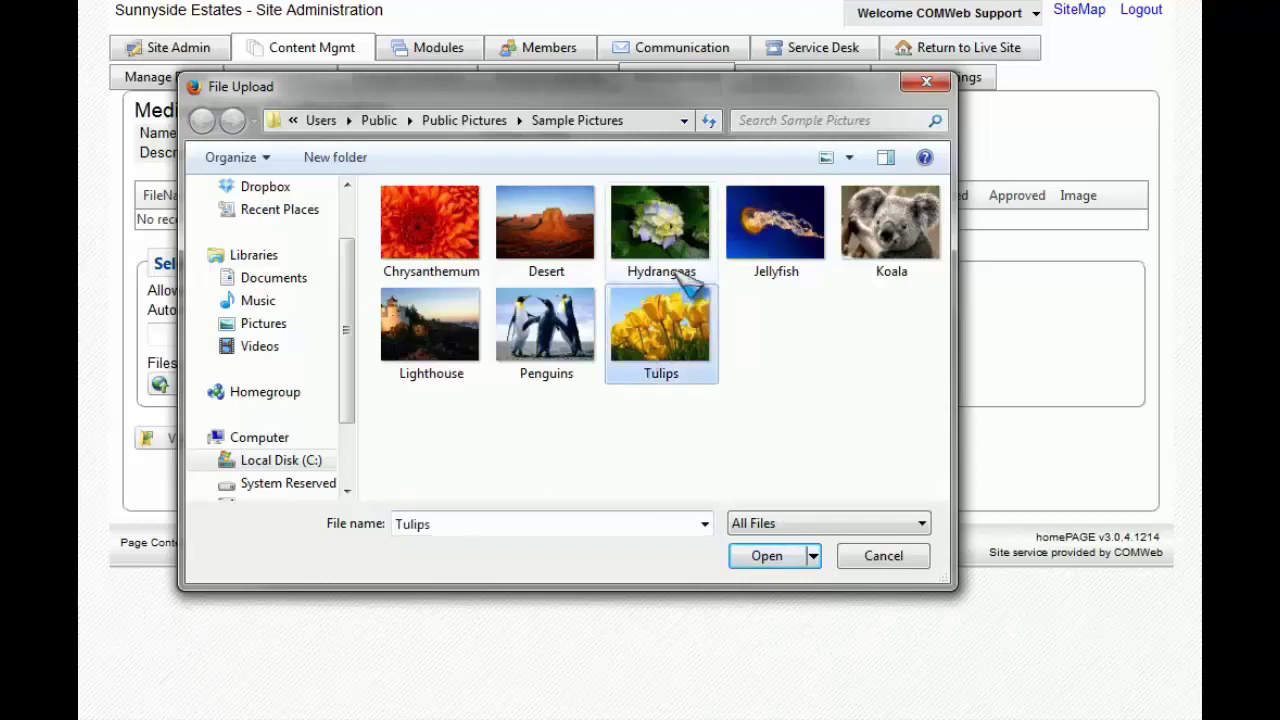
pyautogui.keyDown('ctrl'); pyautogui.click(710, 246); pyautogui.keyUp('ctrl')
pyautogui.keyDown('ctrl'); pyautogui.click(940, 228); pyautogui.keyUp('ctrl')
pyautogui.keyDown('ctrl'); pyautogui.click(535, 342); pyautogui.keyUp('ctrl')
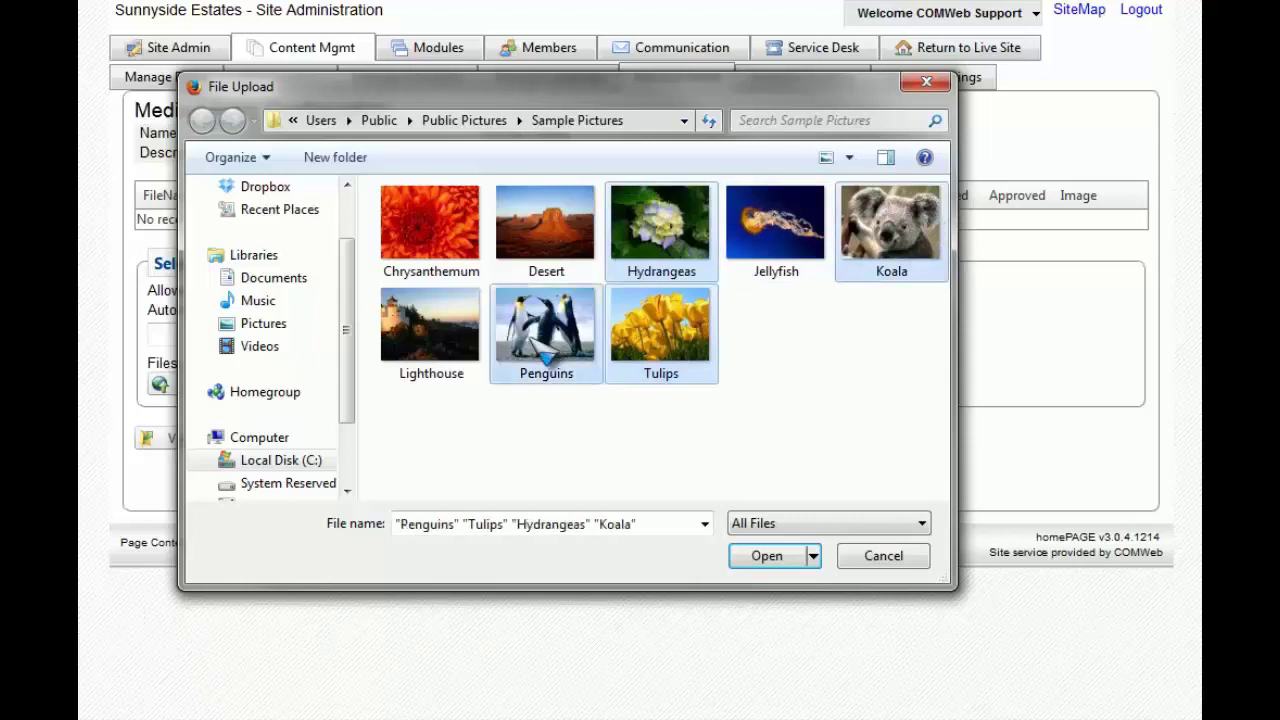
pyautogui.keyDown('ctrl'); pyautogui.click(470, 254); pyautogui.keyUp('ctrl')
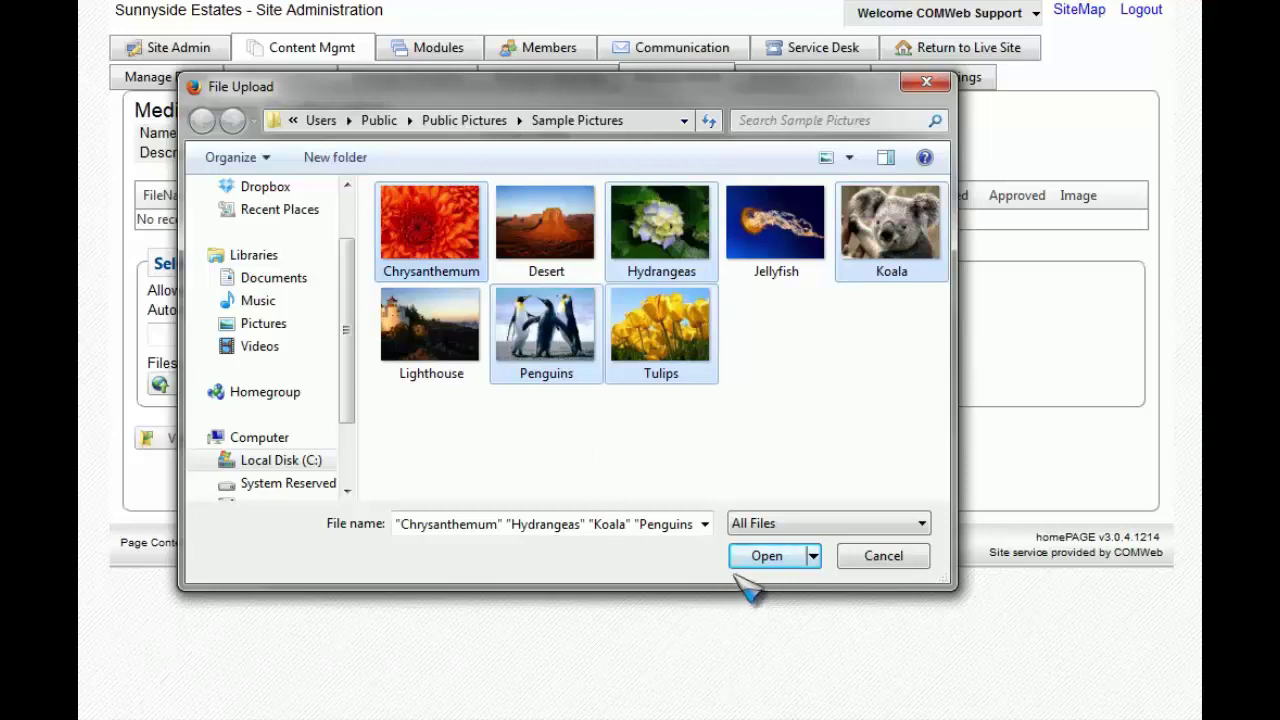
# Queue the chosen pictures for upload and remove Koala.jpg from the list
pyautogui.click(766, 556)
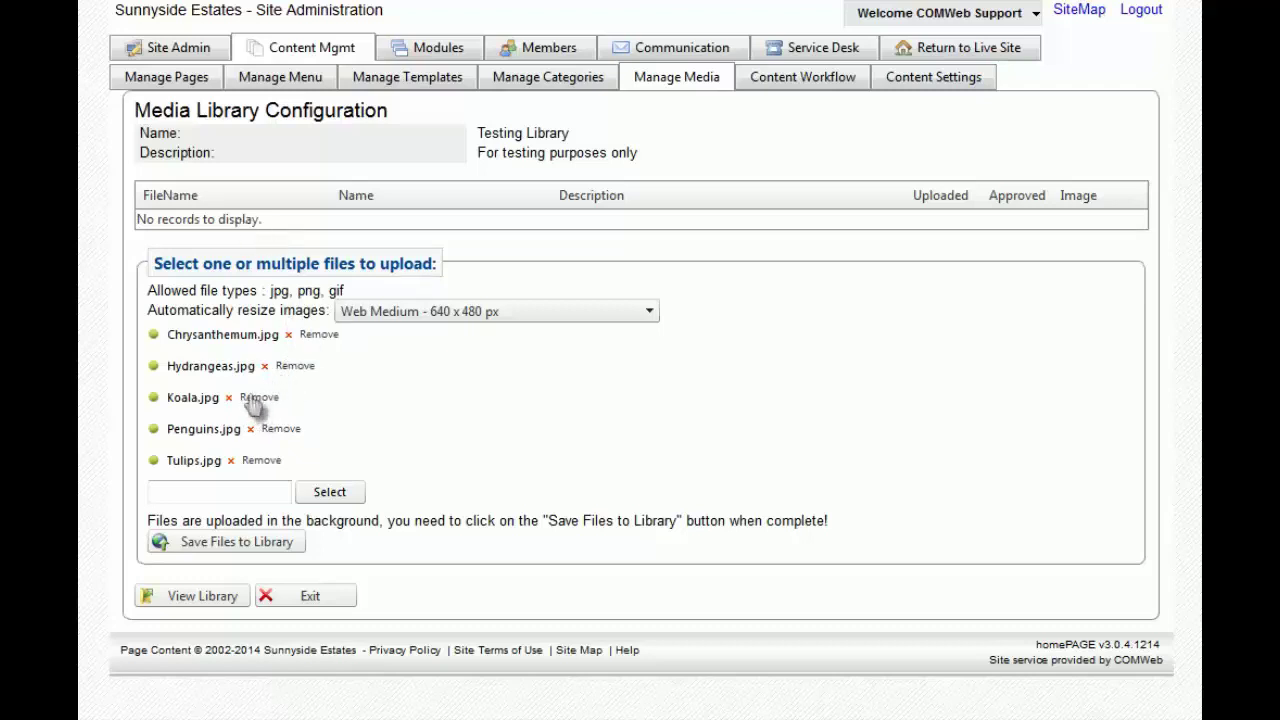
pyautogui.click(258, 399)
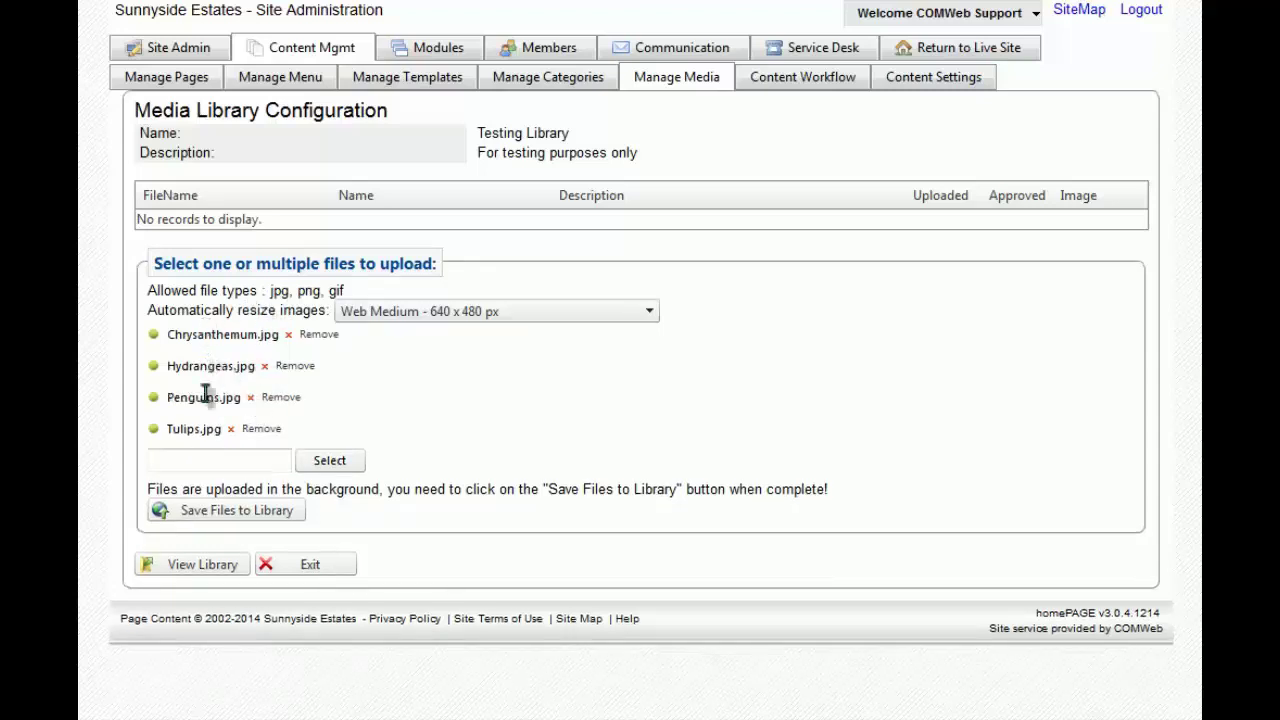
# Save the four queued images to the library and exit to its settings form
pyautogui.click(226, 518)
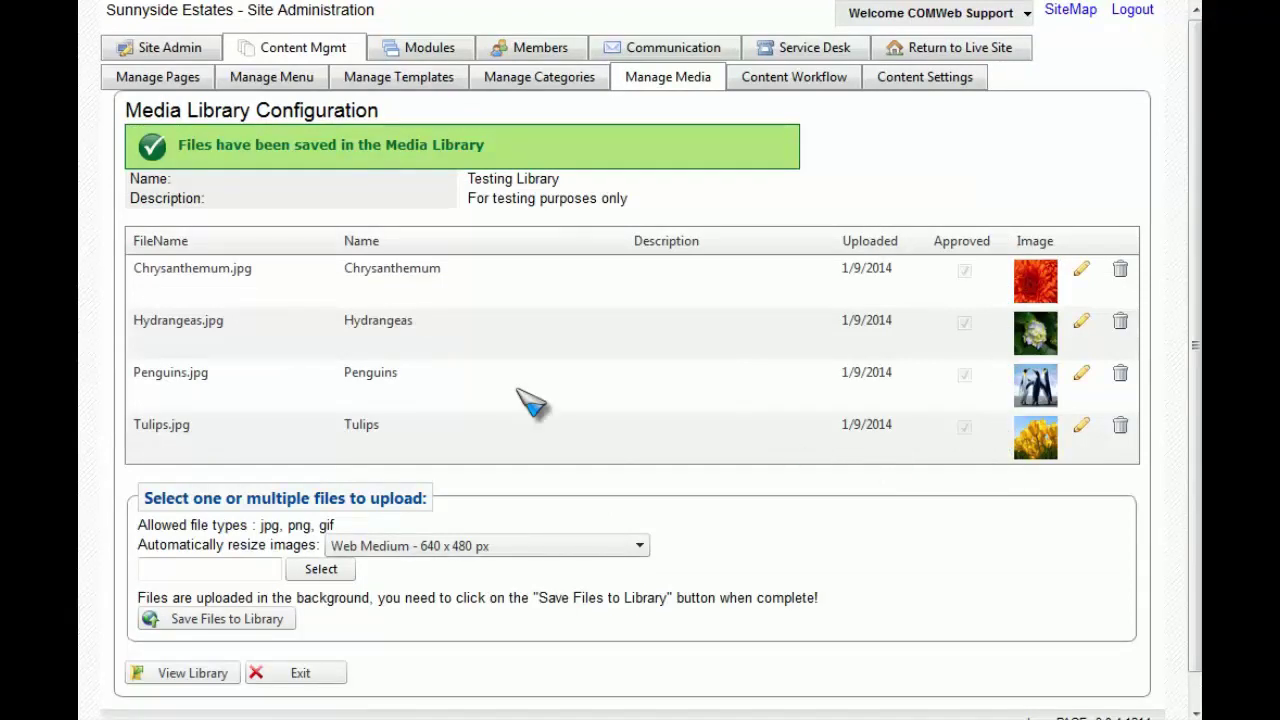
pyautogui.click(303, 677)
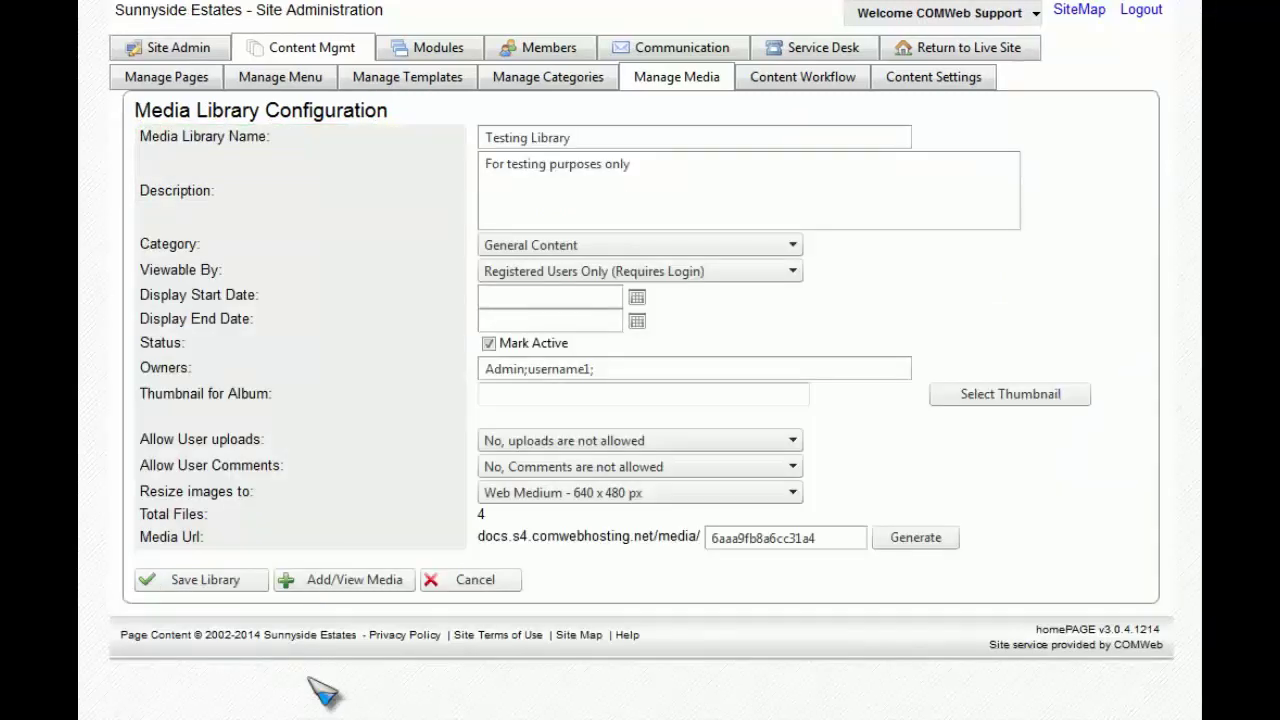